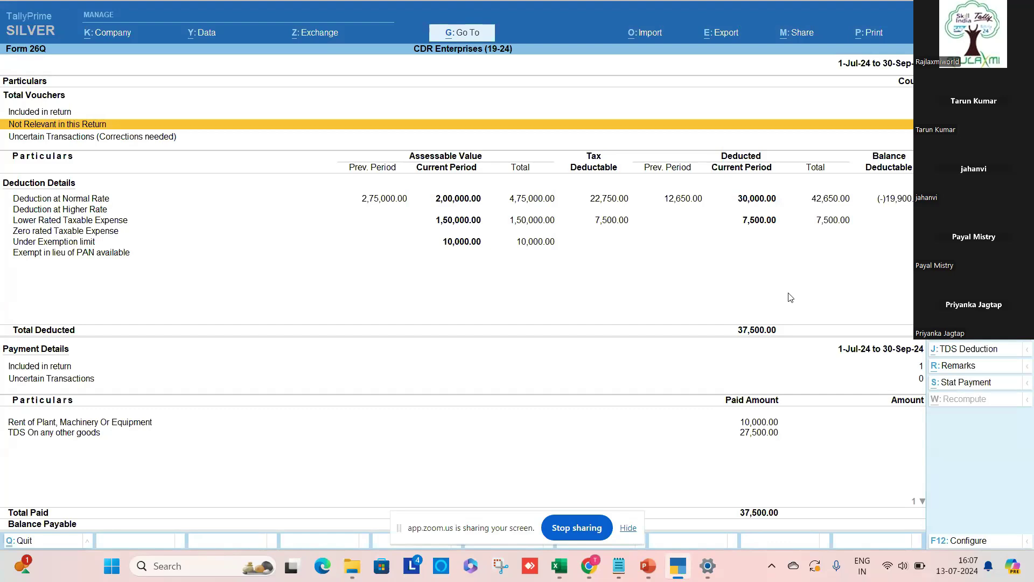
# Step: Return to the list of TDS reports and reopen the Form 26Q report
pyautogui.press('Escape')
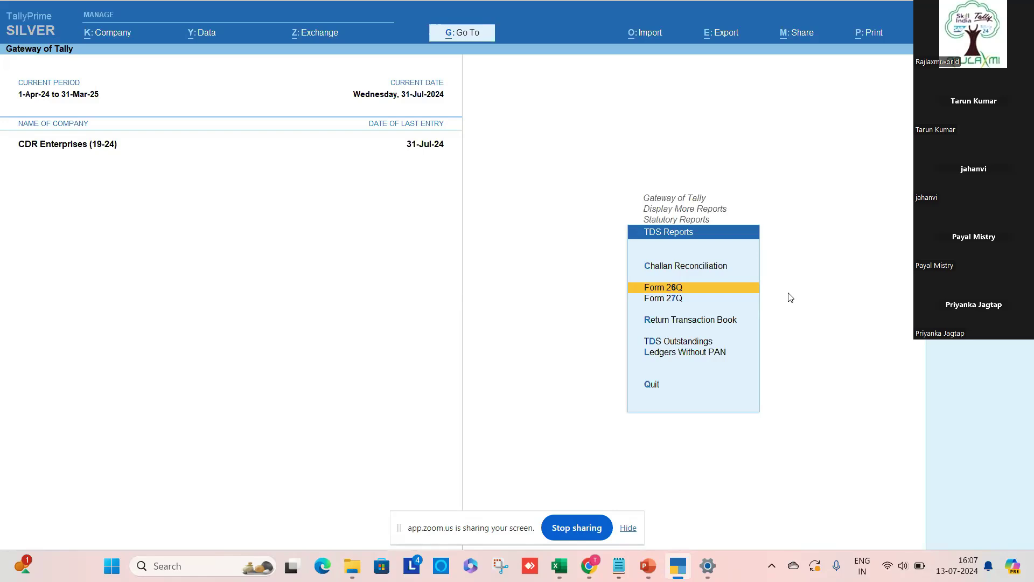
pyautogui.press('Down')
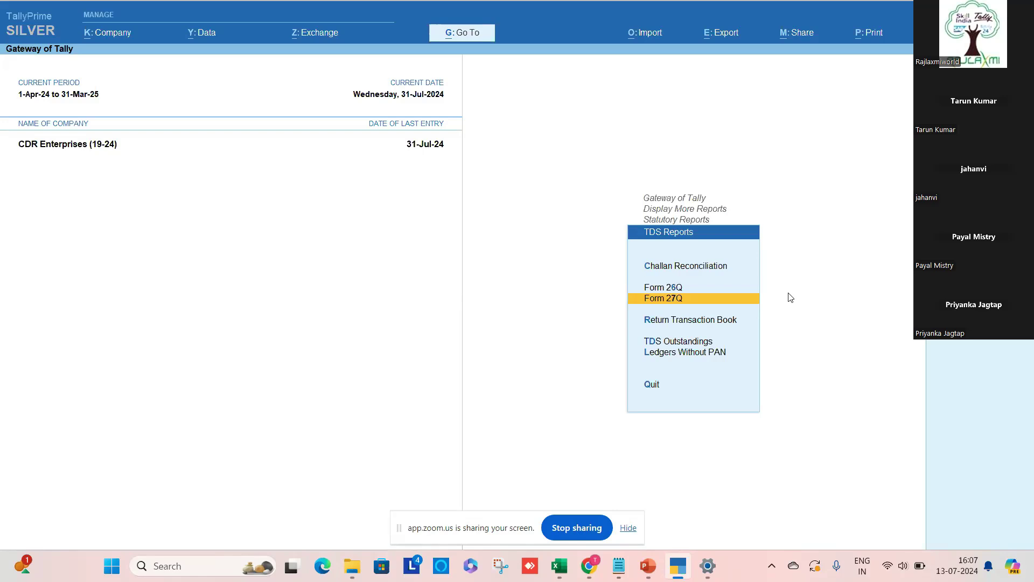
pyautogui.press('Down')
pyautogui.press('Return')
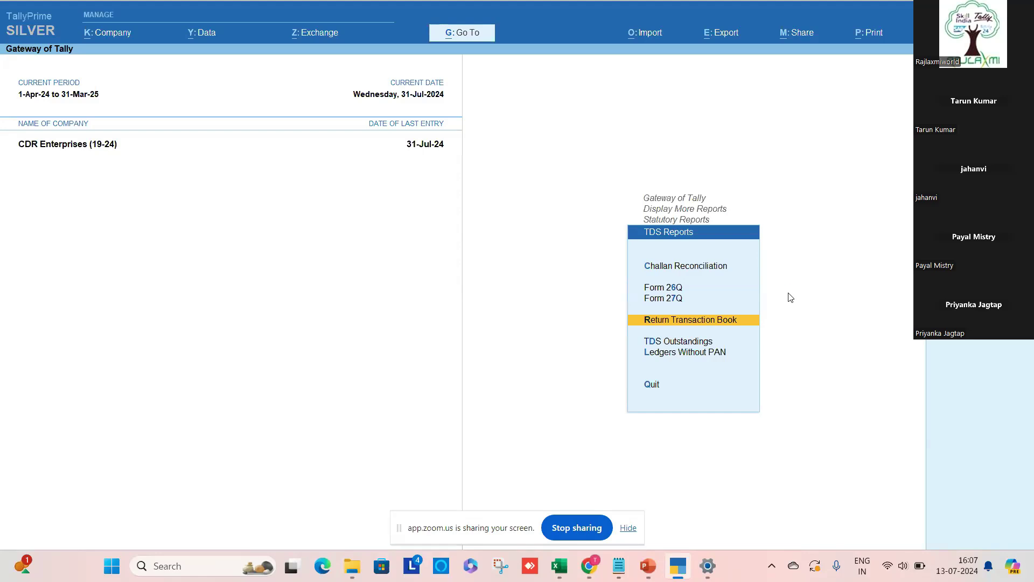
pyautogui.press('Escape')
pyautogui.press('Up')
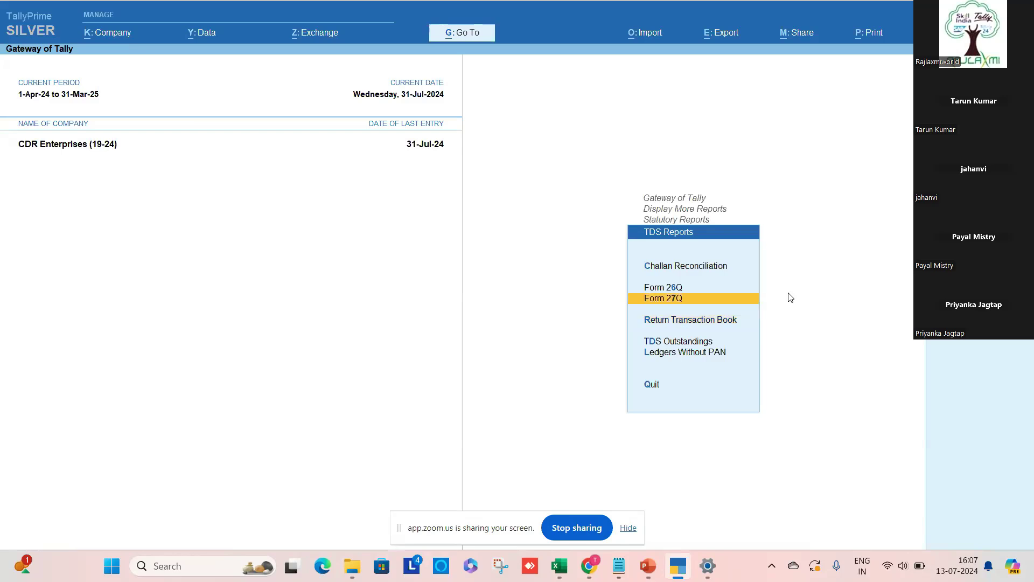
pyautogui.press('Up')
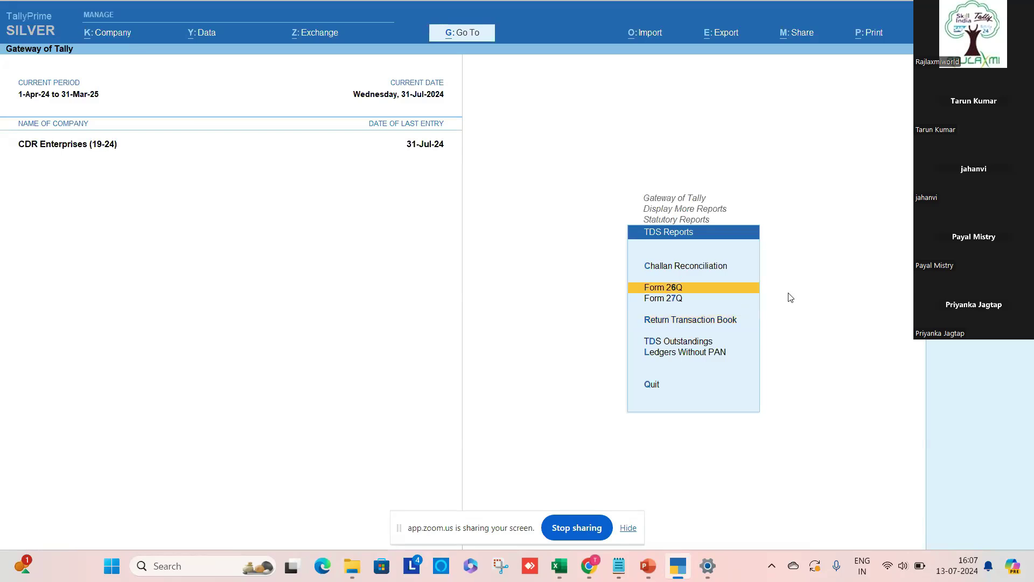
pyautogui.press('Return')
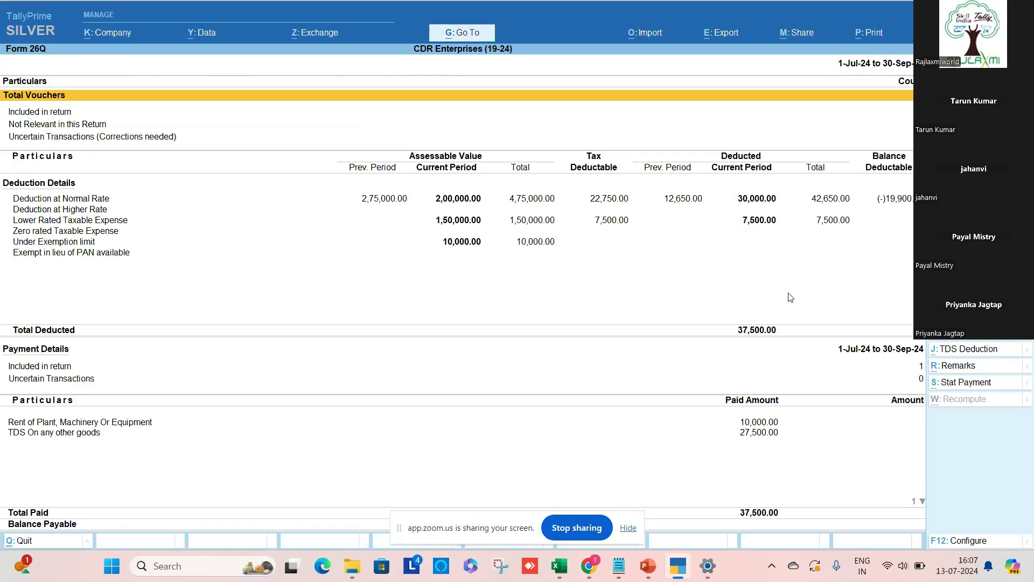
# Step: Set the Form 26Q report period from 1-6-2024 to 30-6-2024
pyautogui.press('F2')
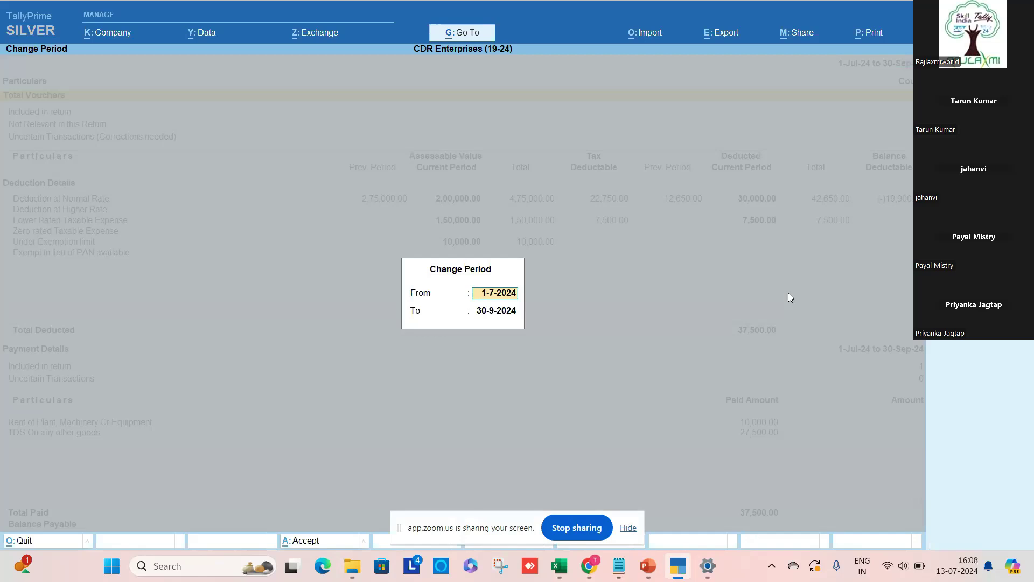
pyautogui.write('16')
pyautogui.press('BackSpace')
pyautogui.write('.6.24')
pyautogui.press('Return')
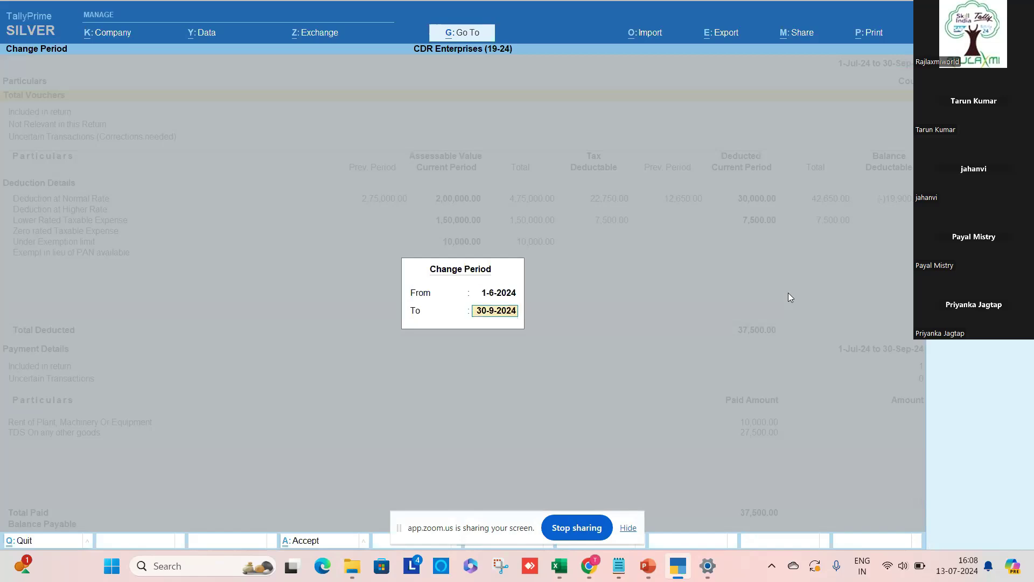
pyautogui.write('31.6')
pyautogui.press('BackSpace')
pyautogui.press('BackSpace')
pyautogui.press('BackSpace')
pyautogui.write('0.6.24')
pyautogui.press('Return')
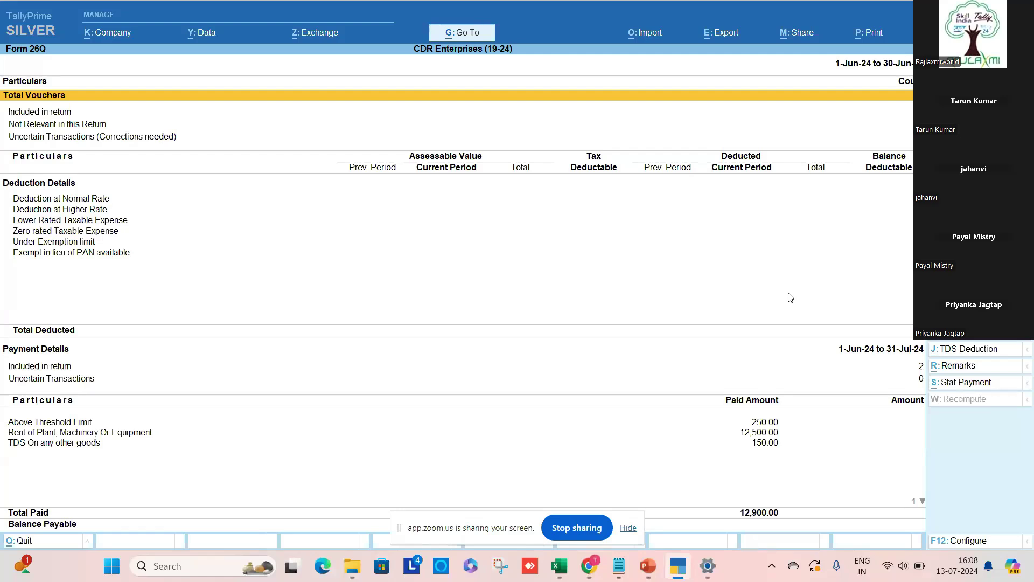
# Step: Examine the Total Vouchers and Deduction Details rows of Form 26Q for June 2024
pyautogui.press('Down')
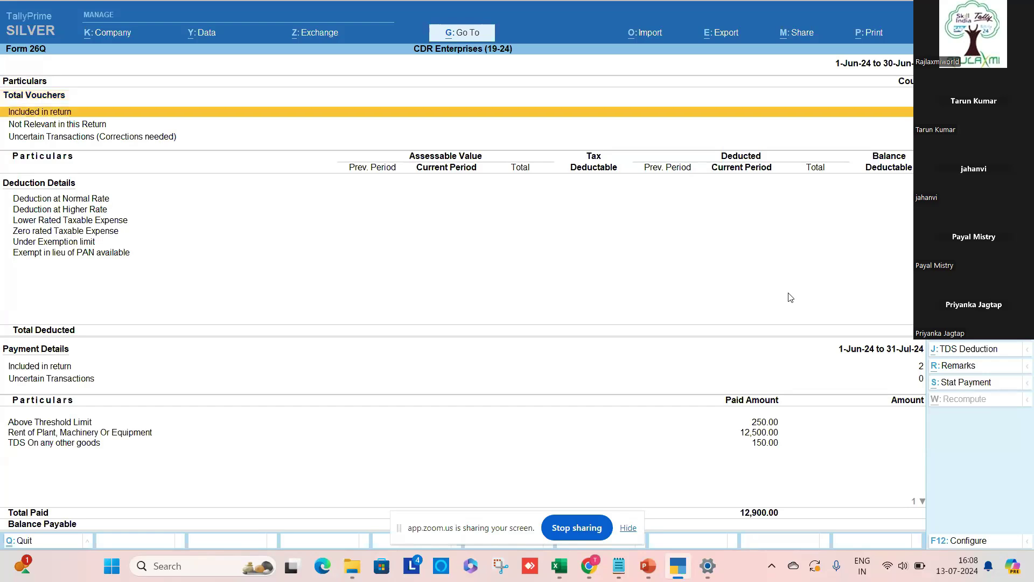
pyautogui.press('Down')
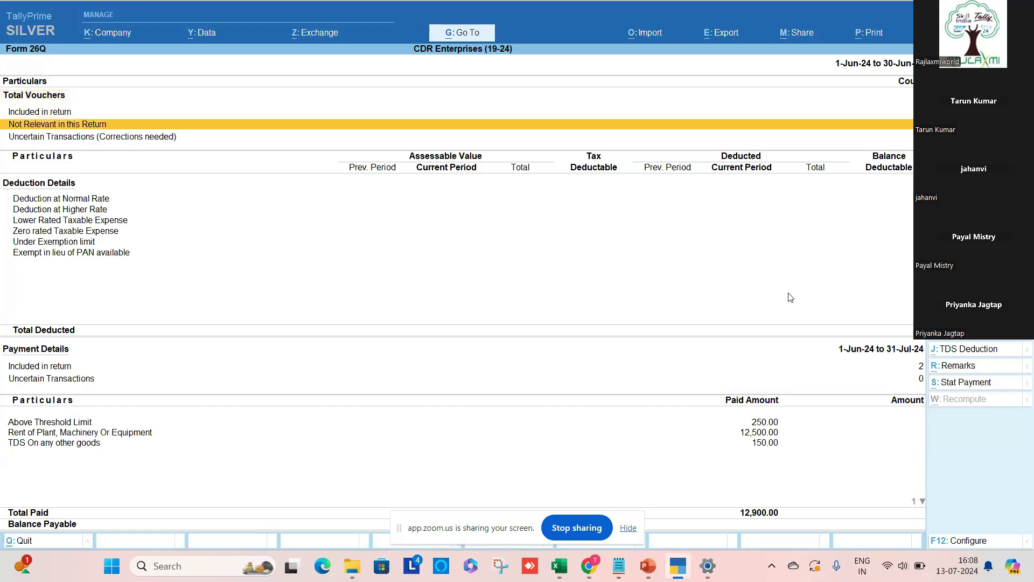
pyautogui.press('Down')
pyautogui.press('Up')
pyautogui.press('Up')
pyautogui.press('Down')
pyautogui.press('Down')
pyautogui.press('Up')
pyautogui.press('Up')
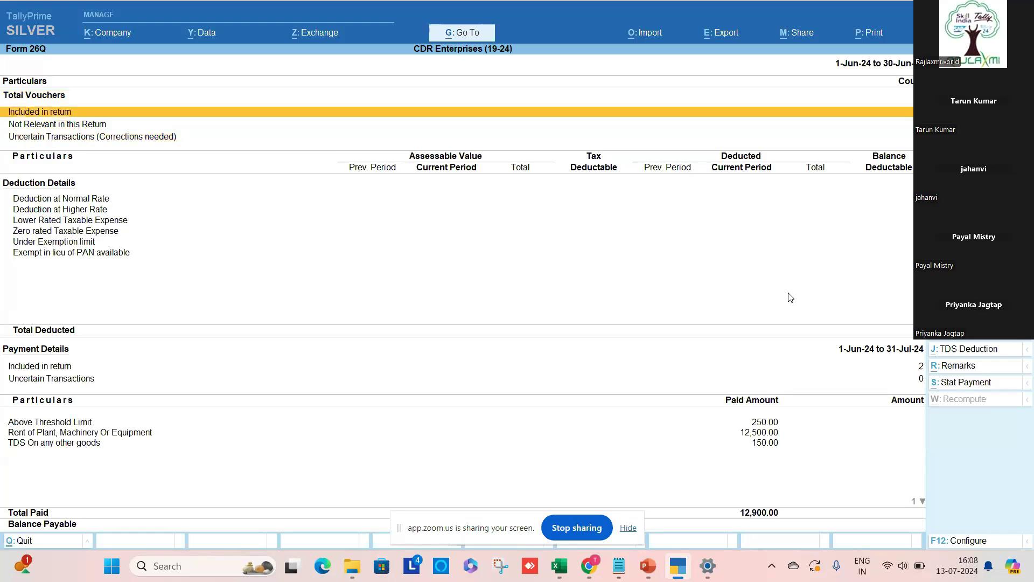
pyautogui.press('Down')
pyautogui.press('Down')
pyautogui.press('Down')
pyautogui.press('Down')
pyautogui.press('Down')
pyautogui.press('Down')
pyautogui.press('Down')
pyautogui.press('Down')
pyautogui.press('Down')
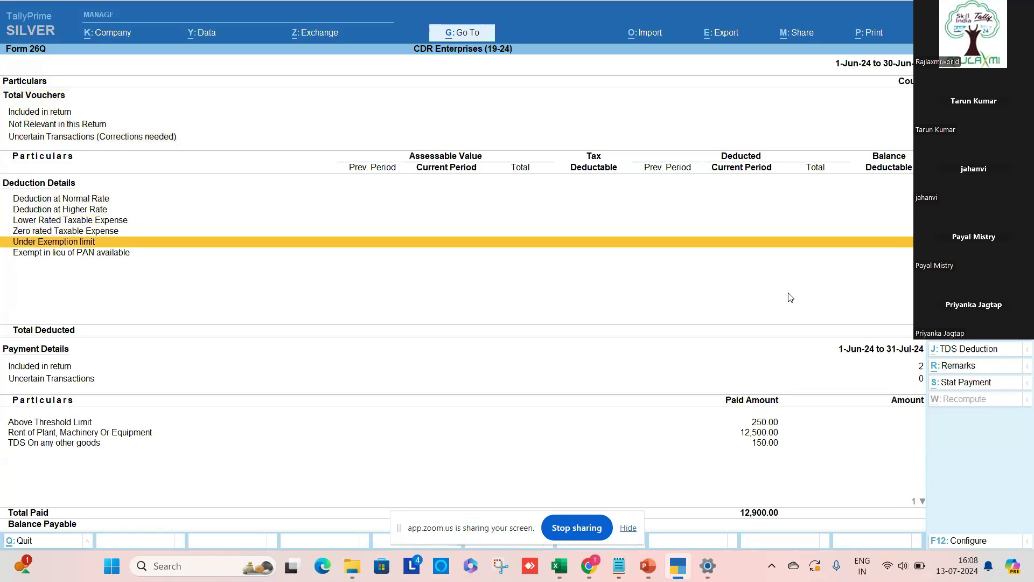
# Step: View the register of payment vouchers included in the return and go back to Form 26Q
pyautogui.press('Down')
pyautogui.press('Up')
pyautogui.press('Up')
pyautogui.press('Up')
pyautogui.press('Down')
pyautogui.press('Down')
pyautogui.press('Down')
pyautogui.press('Up')
pyautogui.press('Return')
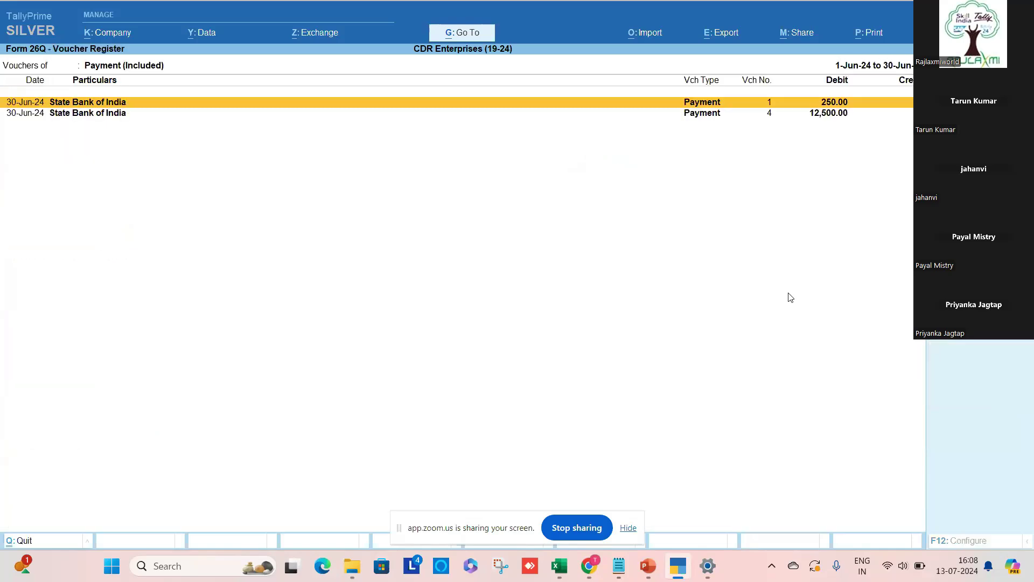
pyautogui.press('Escape')
# Step: Examine the deduction rows and the paid amounts by nature of payment for June 2024
pyautogui.press('Up')
pyautogui.press('Up')
pyautogui.press('Up')
pyautogui.press('Up')
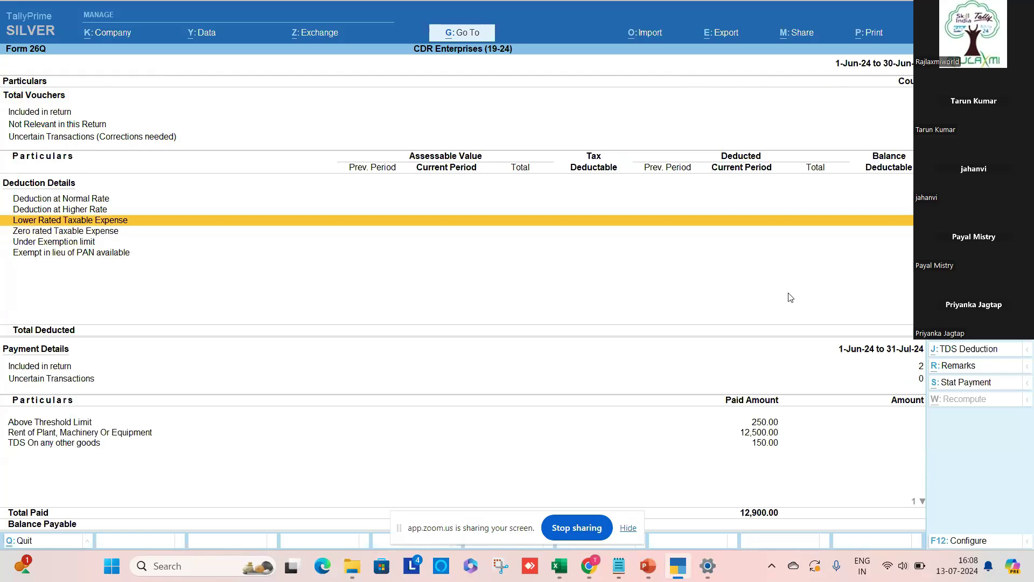
pyautogui.press('Down')
pyautogui.press('Down')
pyautogui.press('Down')
pyautogui.press('Down')
pyautogui.press('Down')
pyautogui.press('Down')
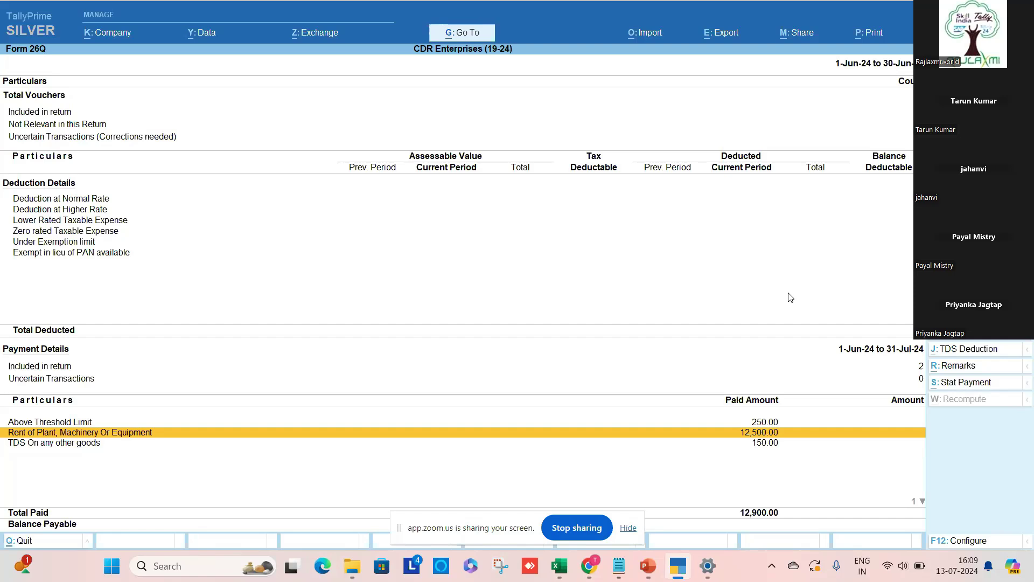
# Step: Set the Form 26Q report period from 1-7-2024 to 30-9-2024
pyautogui.hotkey('alt', 'F2')
pyautogui.write('1.')
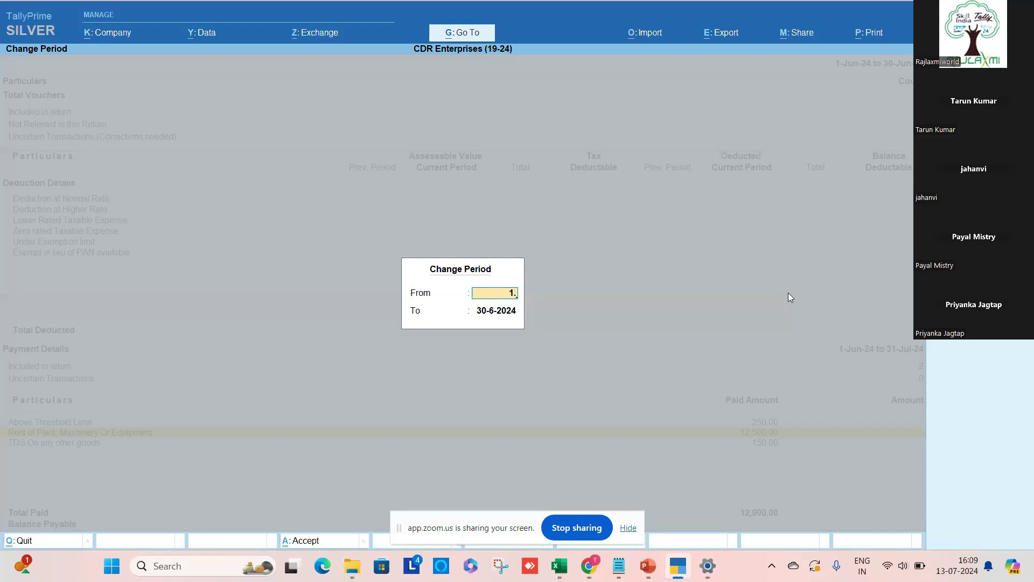
pyautogui.write('7.2024')
pyautogui.press('Return')
pyautogui.write('30.9.24')
pyautogui.press('Return')
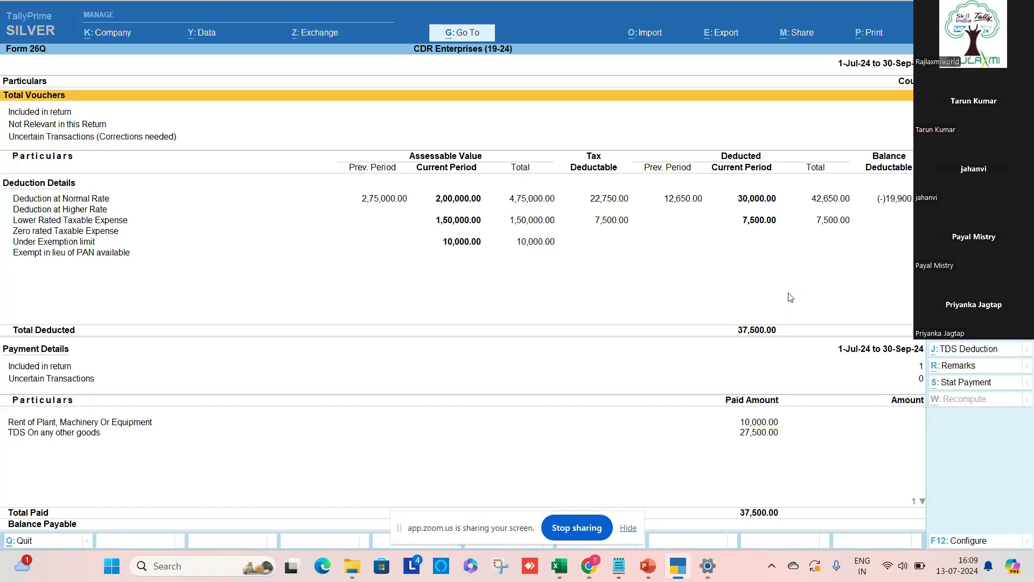
# Step: Examine the voucher status rows under Total Vouchers for July to September 2024
pyautogui.press('Down')
pyautogui.press('Down')
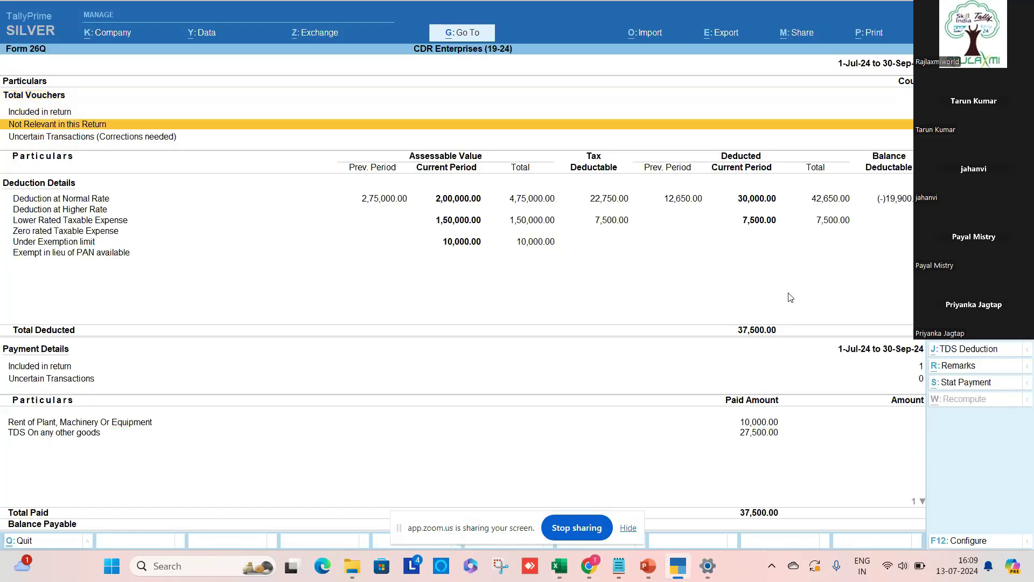
pyautogui.press('Down')
pyautogui.press('Down')
pyautogui.press('Up')
pyautogui.press('Up')
pyautogui.press('Down')
pyautogui.press('Down')
pyautogui.press('Up')
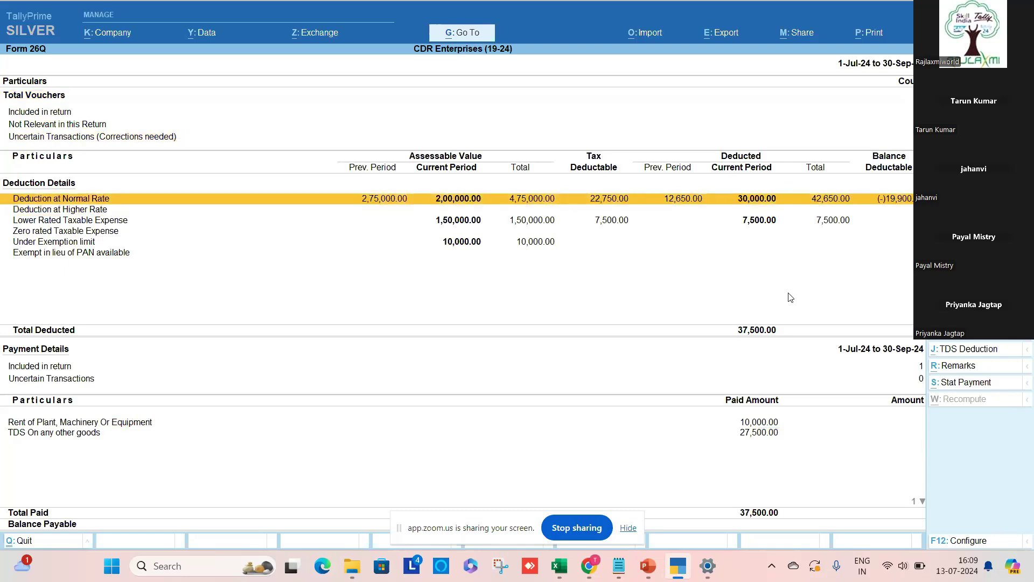
# Step: Examine the Deduction Details by category, from Deduction at Normal Rate to Exempt in lieu of PAN available
pyautogui.press('Down')
pyautogui.press('Up')
pyautogui.press('Up')
pyautogui.press('Down')
pyautogui.press('Down')
pyautogui.press('Down')
pyautogui.press('Down')
pyautogui.press('Up')
pyautogui.press('Up')
pyautogui.press('Up')
pyautogui.press('Down')
pyautogui.press('Down')
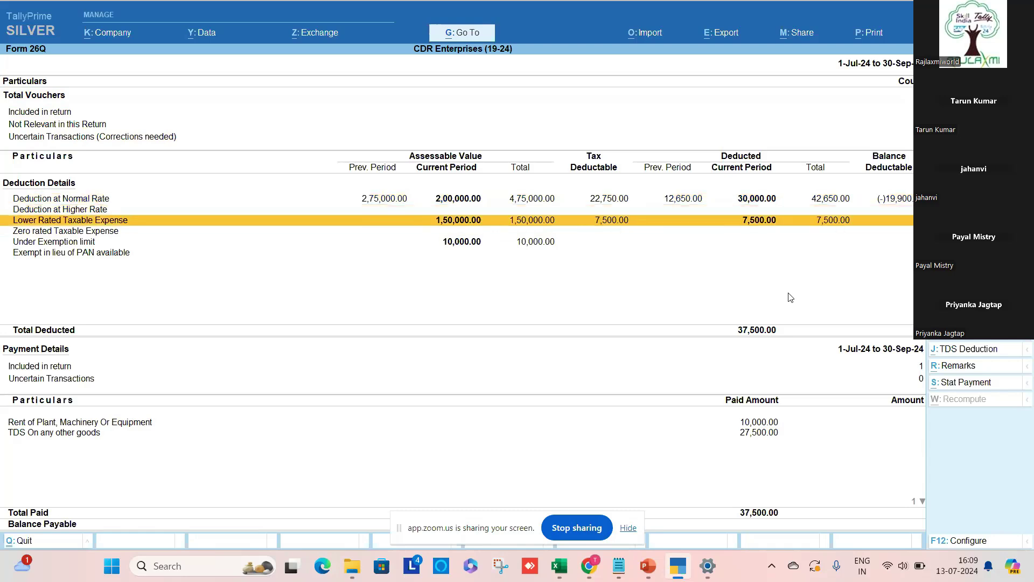
pyautogui.press('Down')
pyautogui.press('Down')
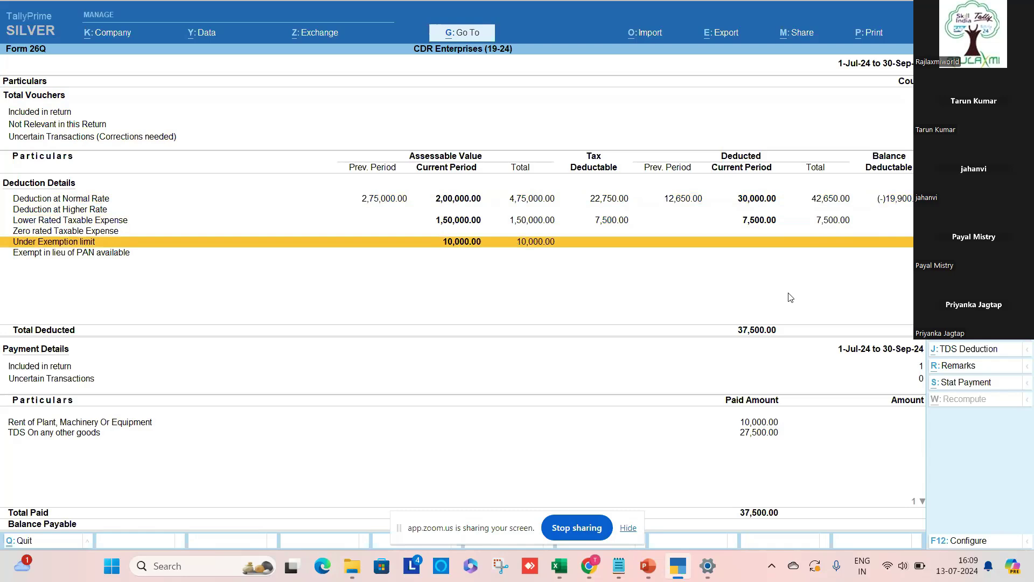
pyautogui.press('Down')
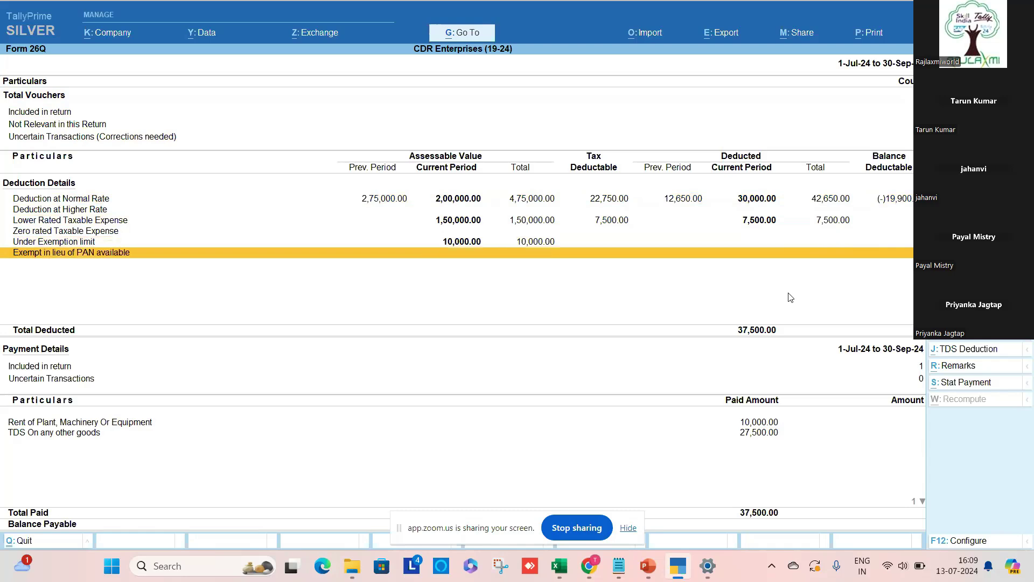
pyautogui.press('Up')
pyautogui.press('Up')
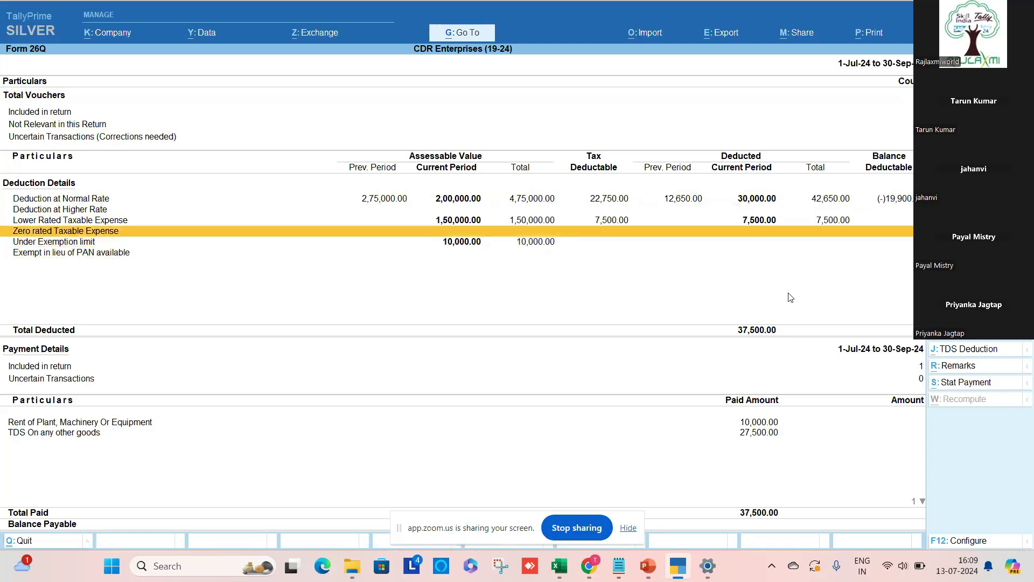
# Step: Examine the Payment Details, including Rent of Plant, Machinery Or Equipment and TDS On any other goods
pyautogui.press('Down')
pyautogui.press('Down')
pyautogui.press('Down')
pyautogui.press('Down')
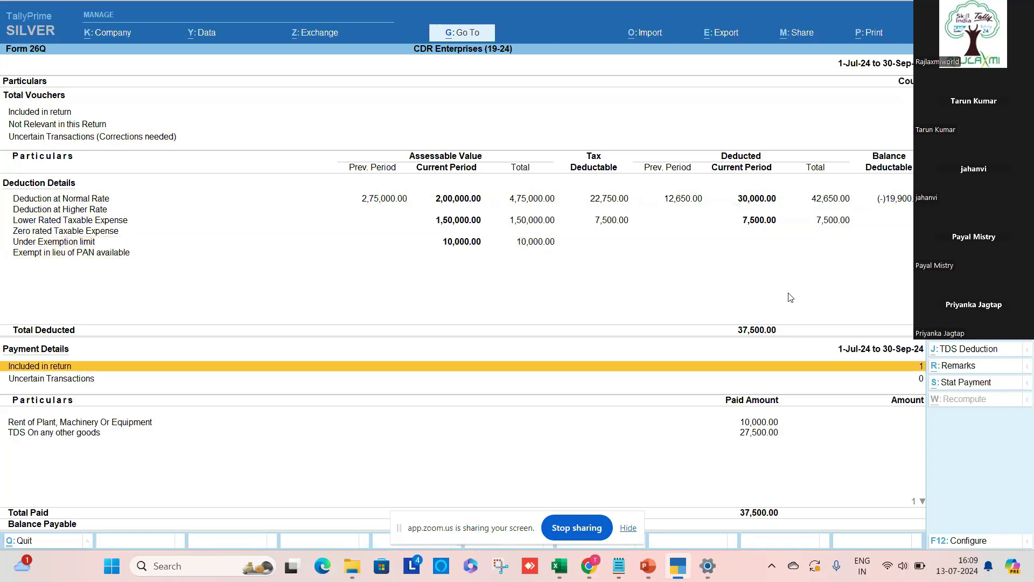
pyautogui.press('Up')
pyautogui.press('Down')
pyautogui.press('Down')
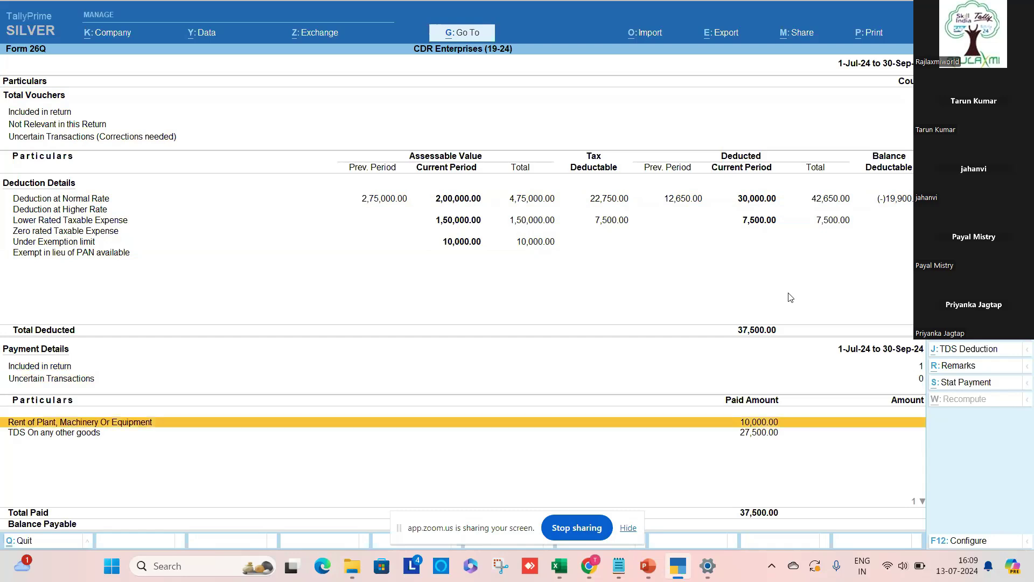
pyautogui.press('Down')
pyautogui.press('Up')
pyautogui.press('Down')
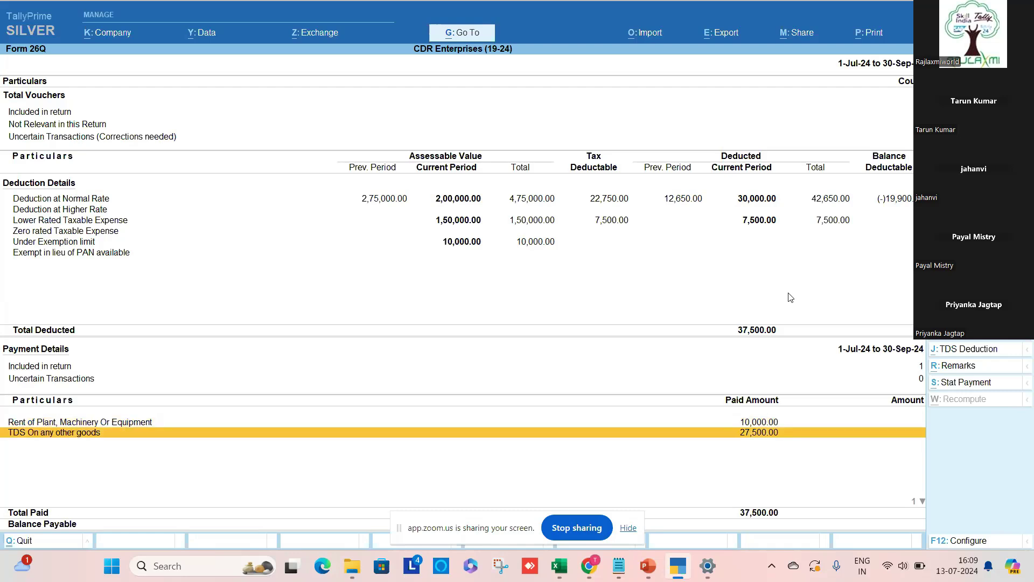
pyautogui.press('Up')
pyautogui.press('Up')
pyautogui.press('Up')
pyautogui.press('Down')
pyautogui.press('Down')
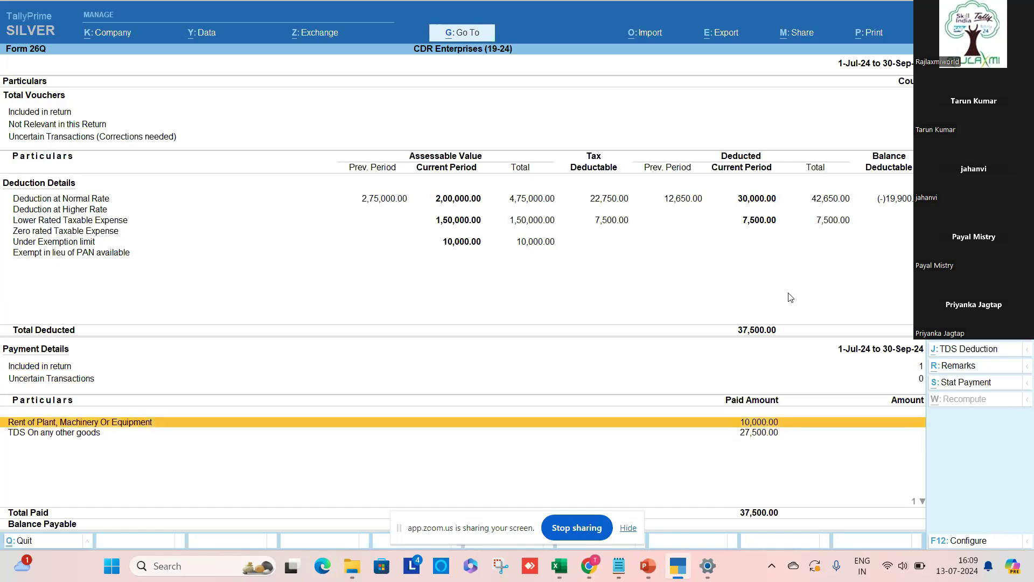
# Step: Close and reopen Form 26Q, and check its export options for the July to September period
pyautogui.press('Escape')
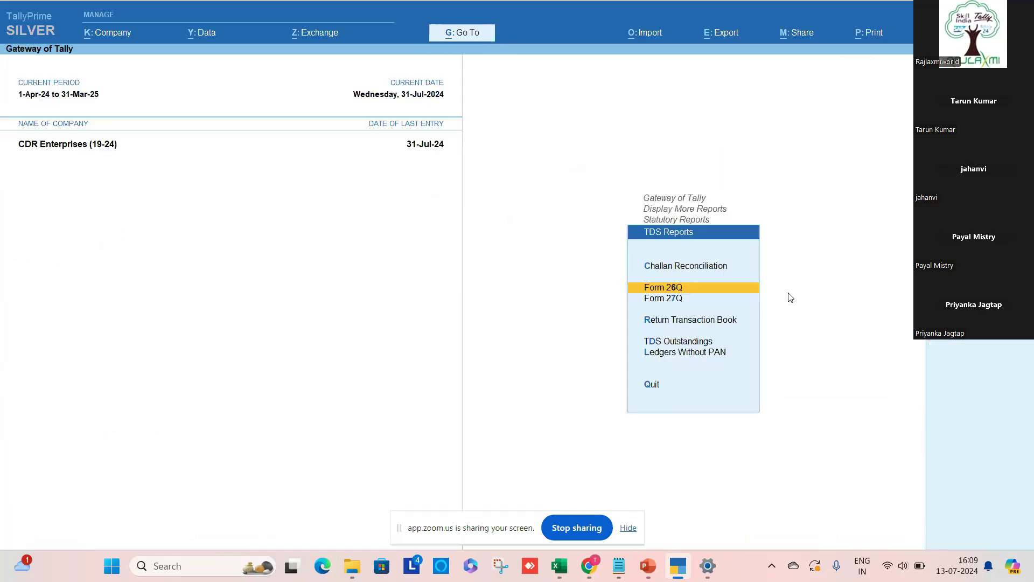
pyautogui.press('Return')
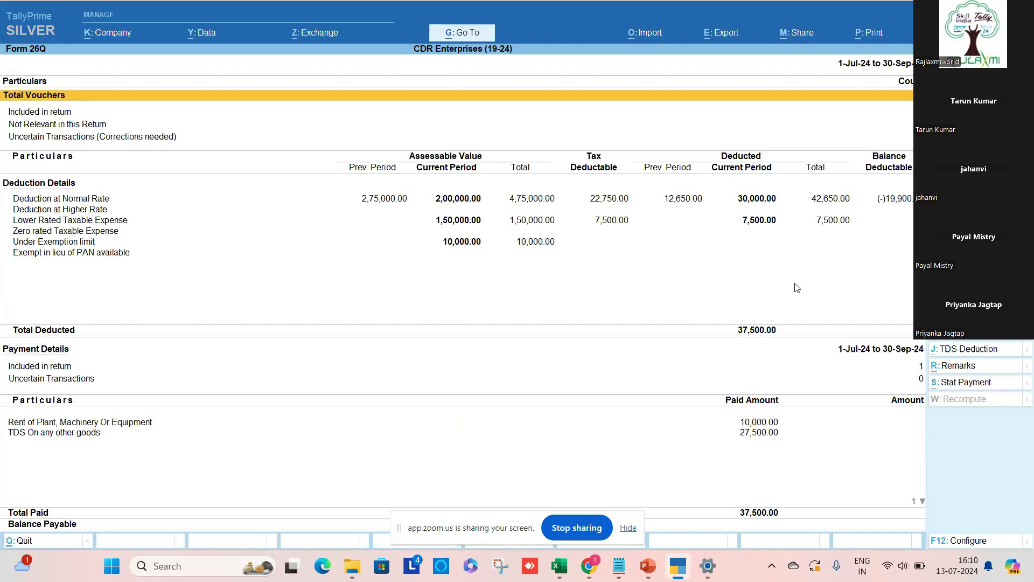
pyautogui.click(721, 36)
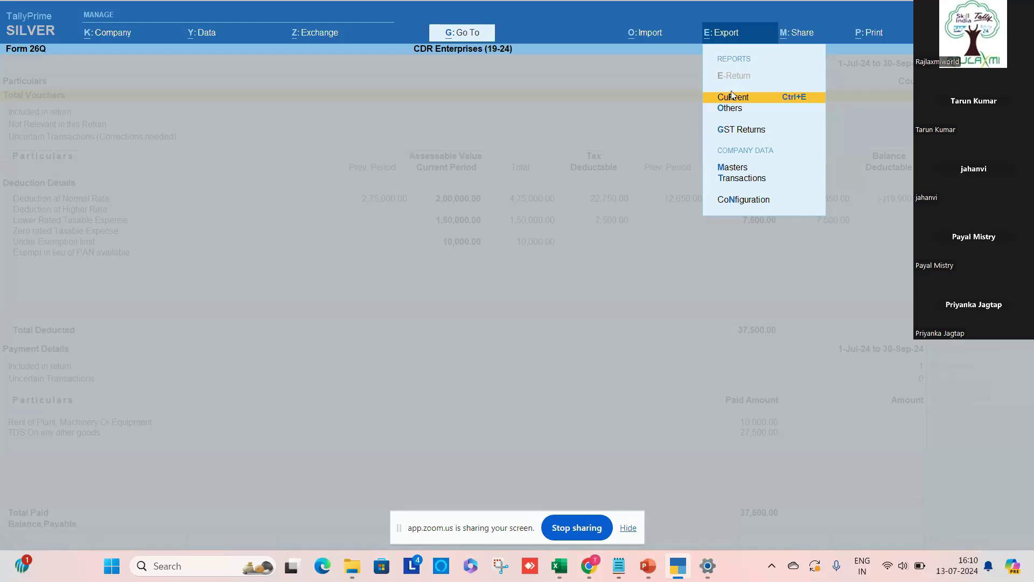
pyautogui.press('Escape')
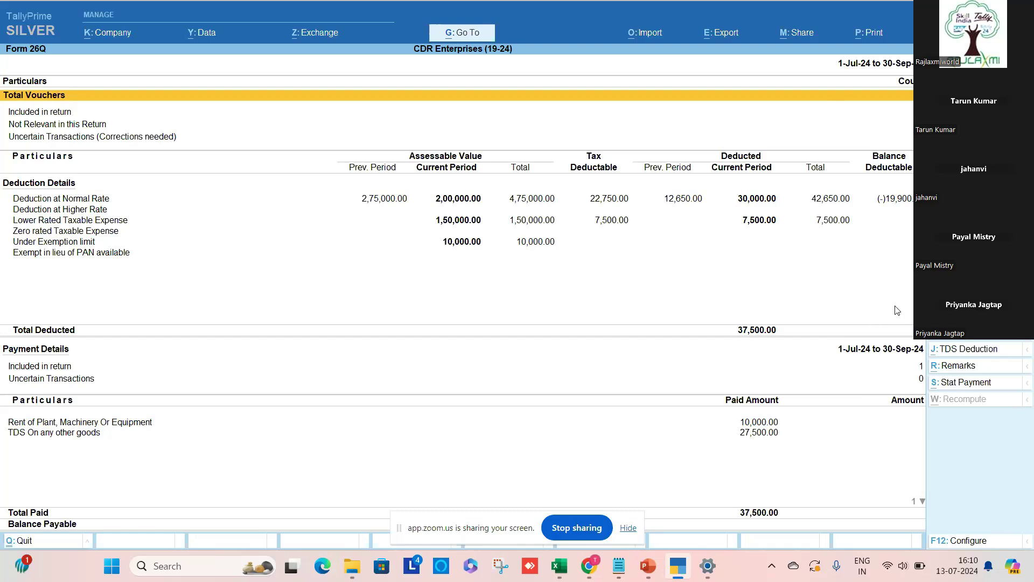
# Step: Set the Form 26Q report period from 1-4-2024 to 30-6-2024
pyautogui.press('F2')
pyautogui.write('1')
pyautogui.write('-4-2024')
pyautogui.press('Return')
pyautogui.write('30-6-24')
pyautogui.press('Return')
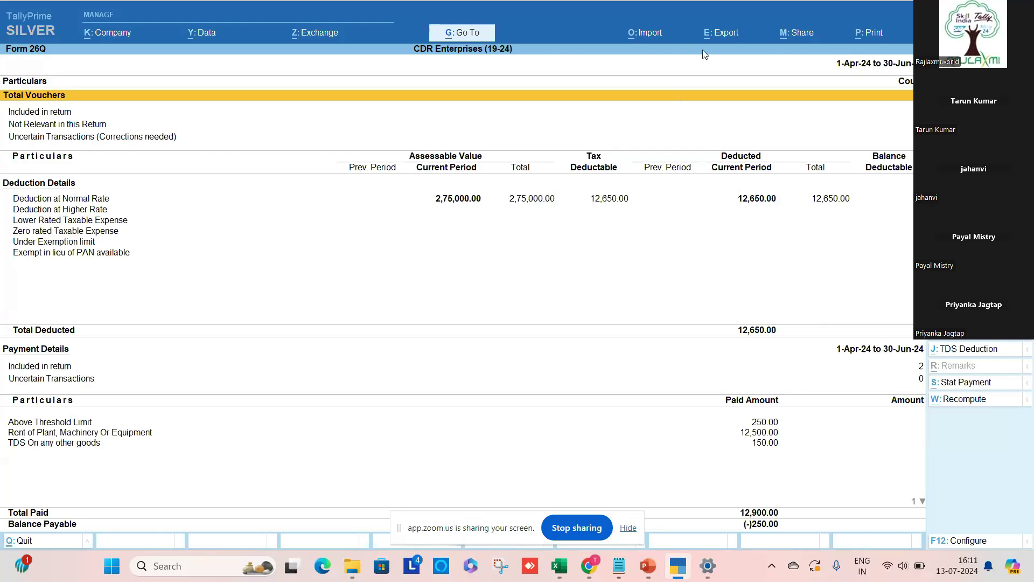
# Step: Start the E-Return export of Form 26Q, keeping C:\Program Files\TallyPrime (1) as the folder path and Tally.txt as the file name
pyautogui.click(714, 38)
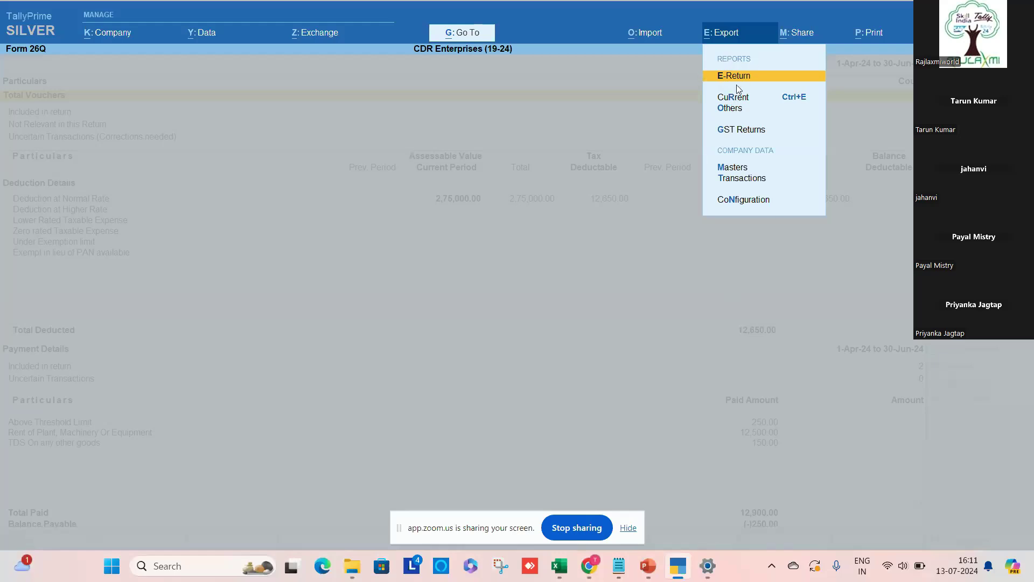
pyautogui.press('Return')
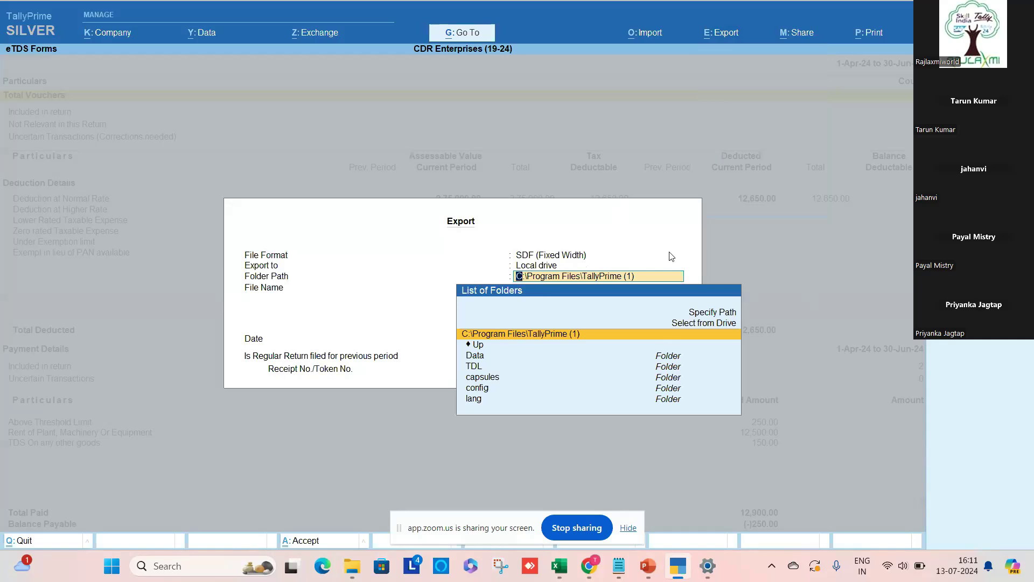
pyautogui.press('Return')
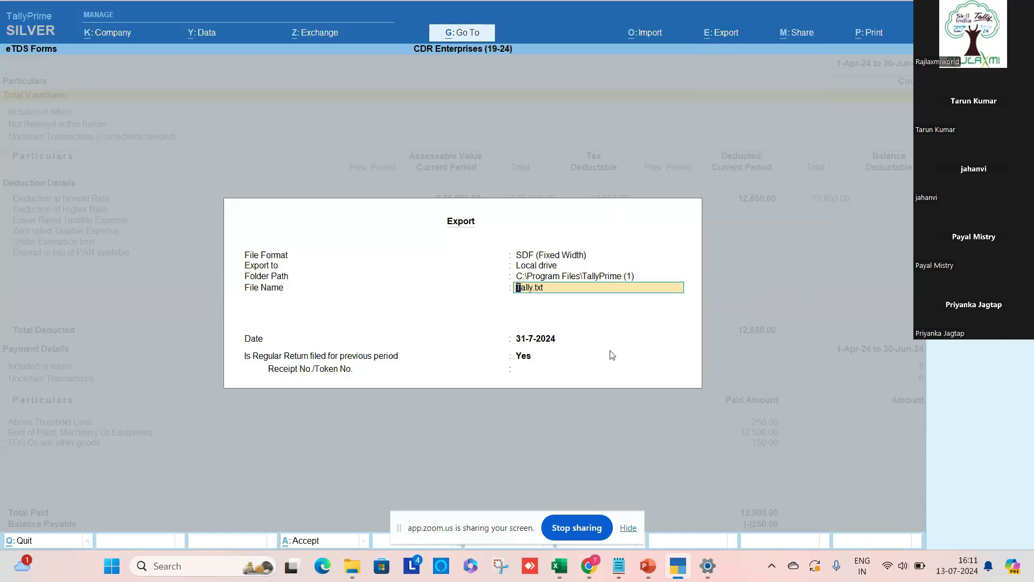
pyautogui.press('Return')
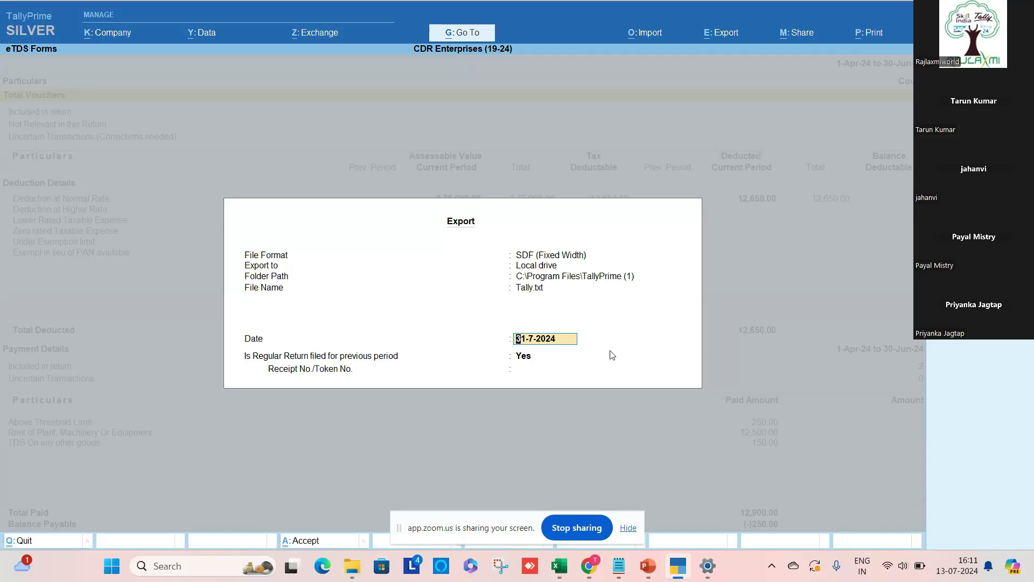
# Step: Keep the date 31-7-2024, set Is Regular Return filed for previous period to No, and export the return
pyautogui.press('Return')
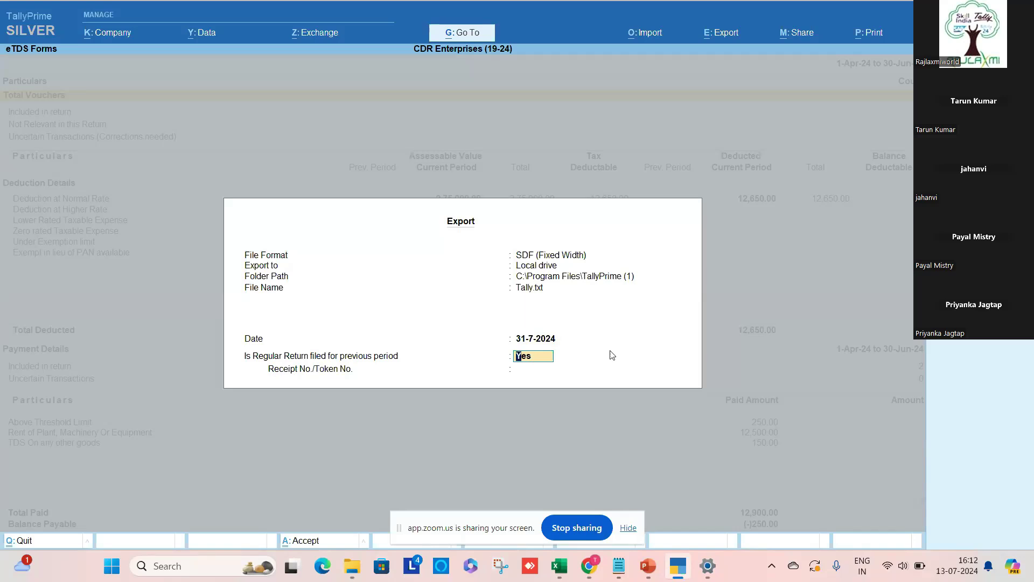
pyautogui.press('Return')
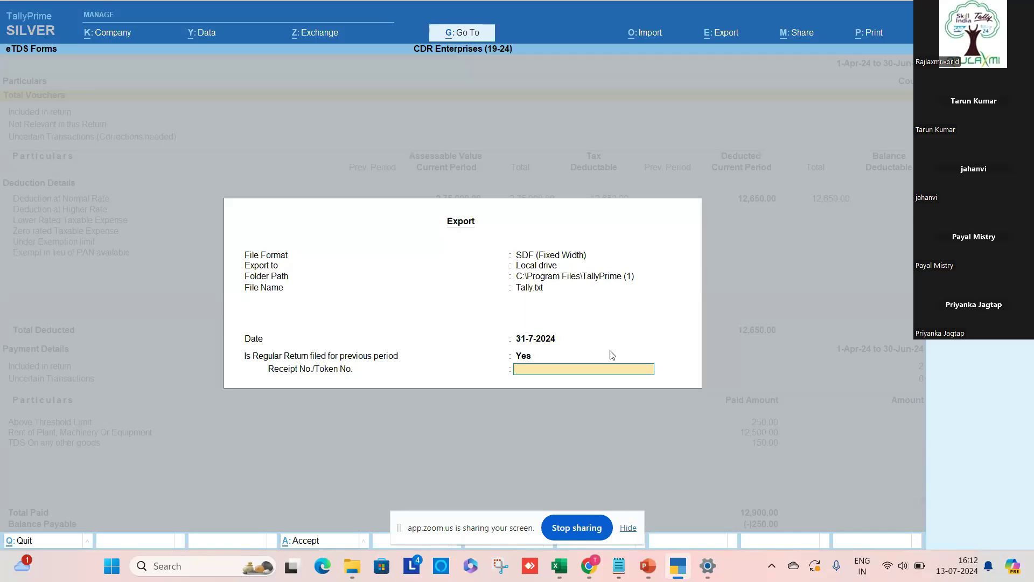
pyautogui.press('BackSpace')
pyautogui.write('n')
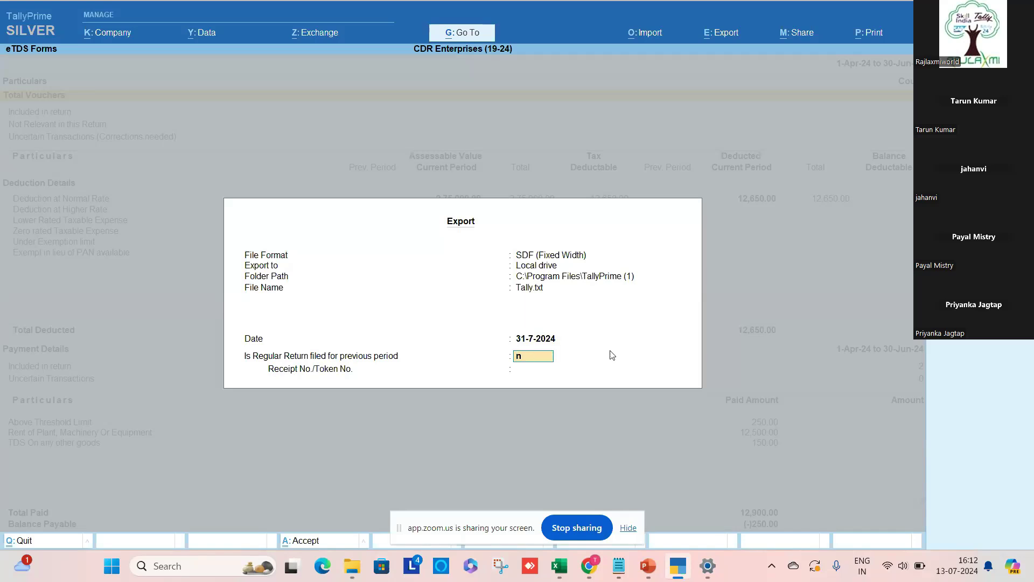
pyautogui.press('Return')
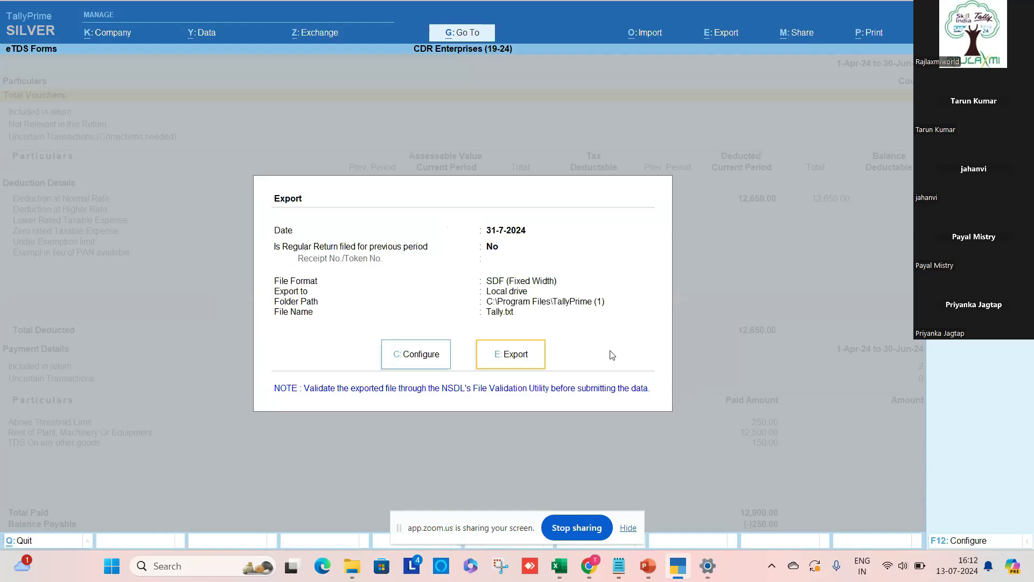
pyautogui.press('Return')
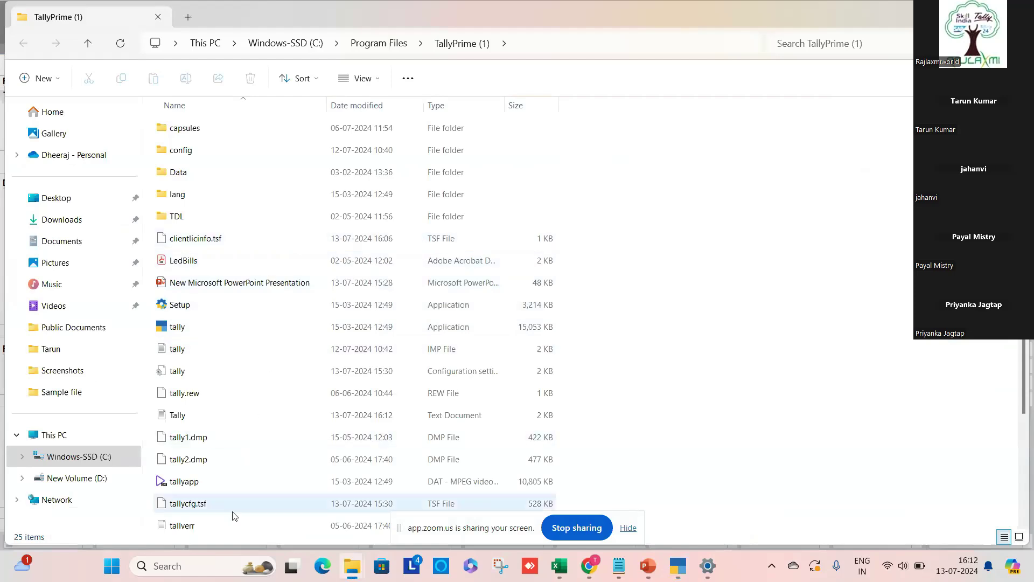
# Step: Filter the TallyPrime (1) folder to files modified today and locate the exported Tally text document
pyautogui.click(498, 106)
pyautogui.click(418, 105)
pyautogui.click(418, 105)
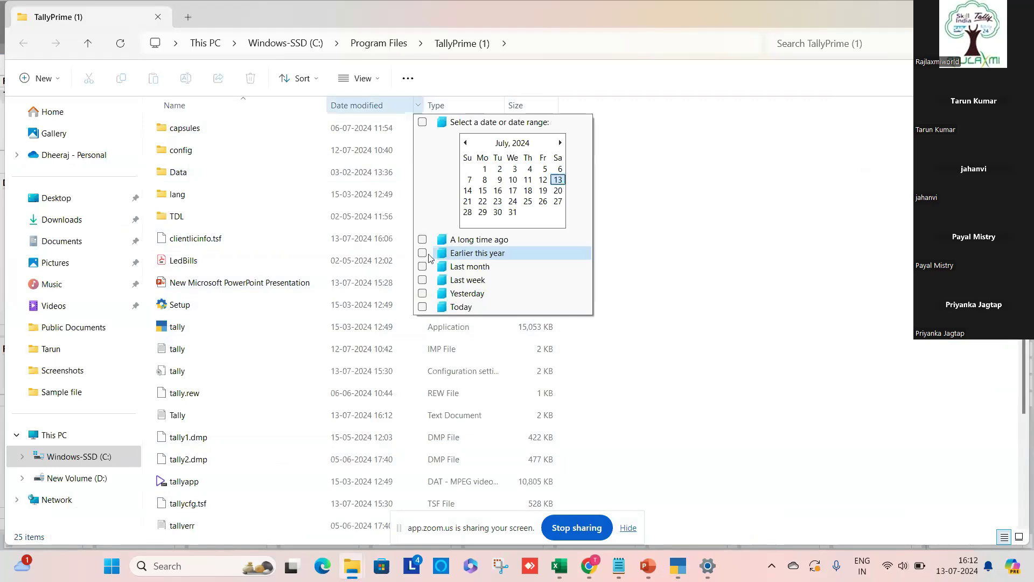
pyautogui.click(461, 307)
pyautogui.click(237, 179)
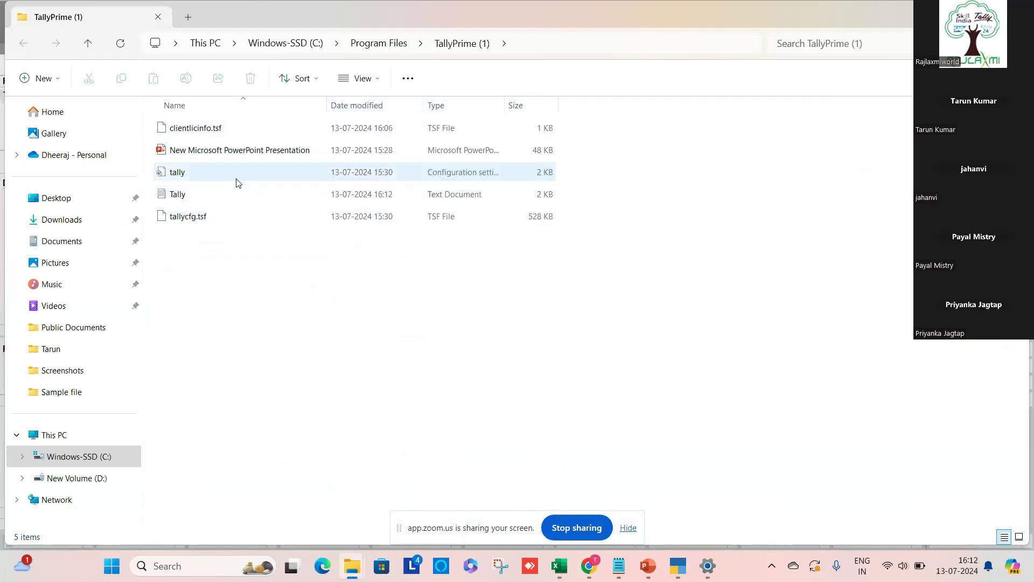
pyautogui.click(230, 197)
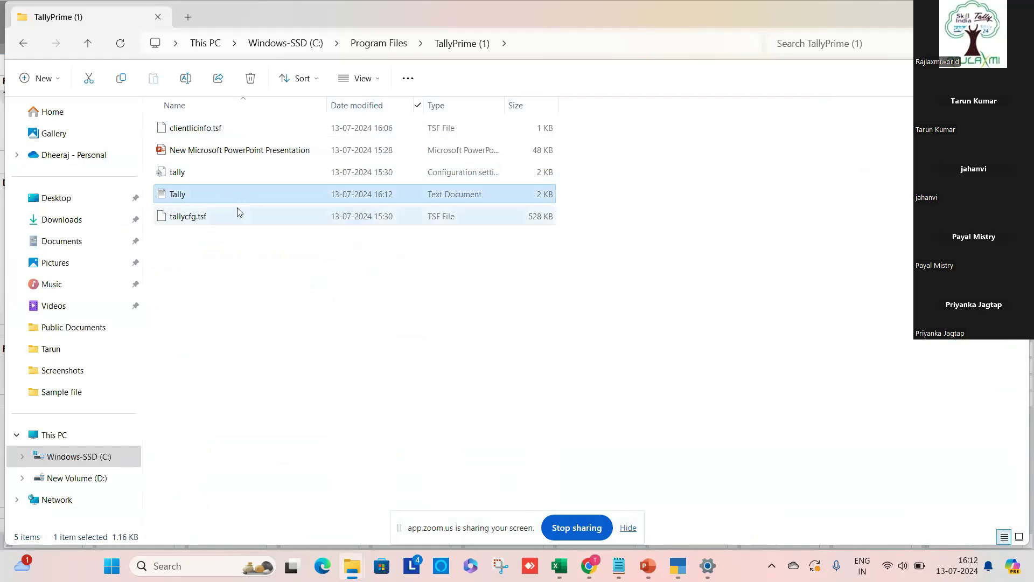
pyautogui.click(423, 285)
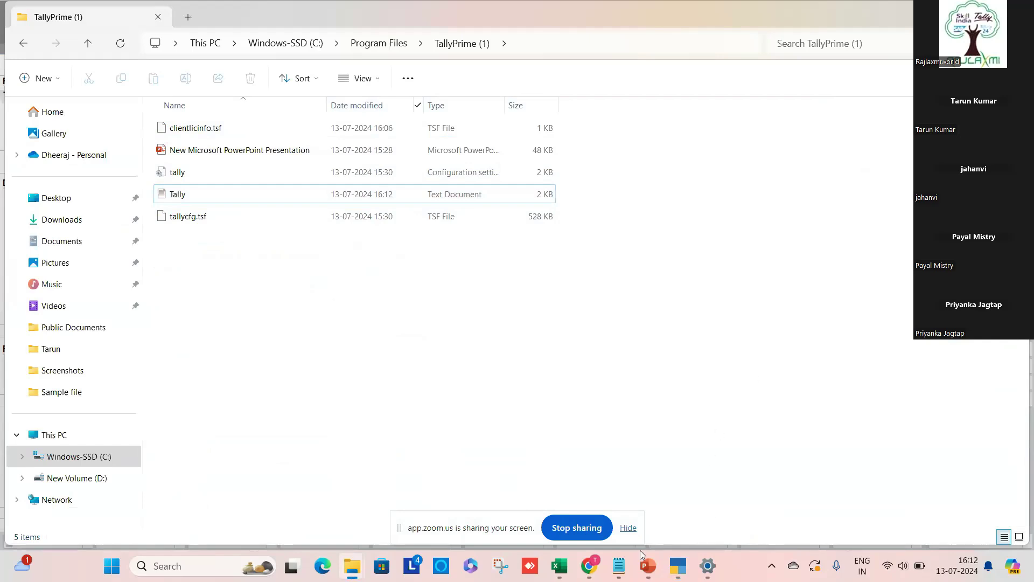
# Step: Switch to Chrome to view the e-Filing home page and the NSDL Status of TCS/TDS Statements page, and return to the PowerPoint slide show
pyautogui.moveTo(590, 565)
pyautogui.click(541, 510)
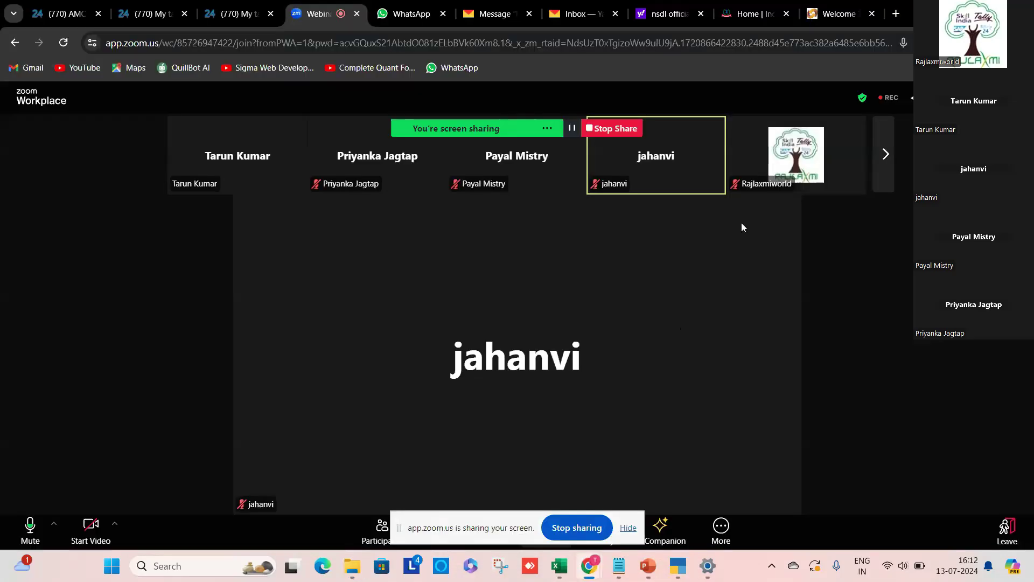
pyautogui.click(757, 18)
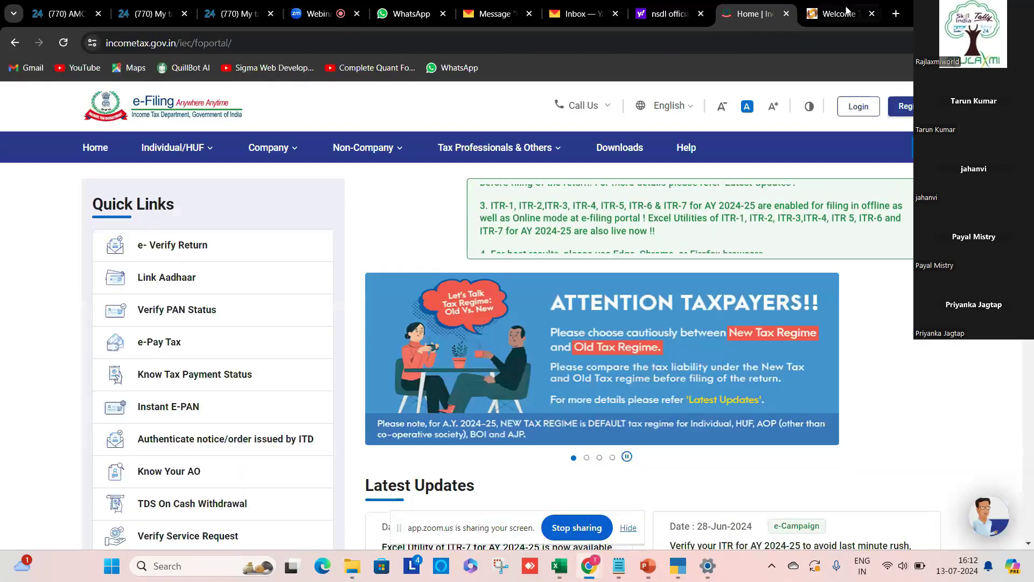
pyautogui.hotkey('ctrl', 'Tab')
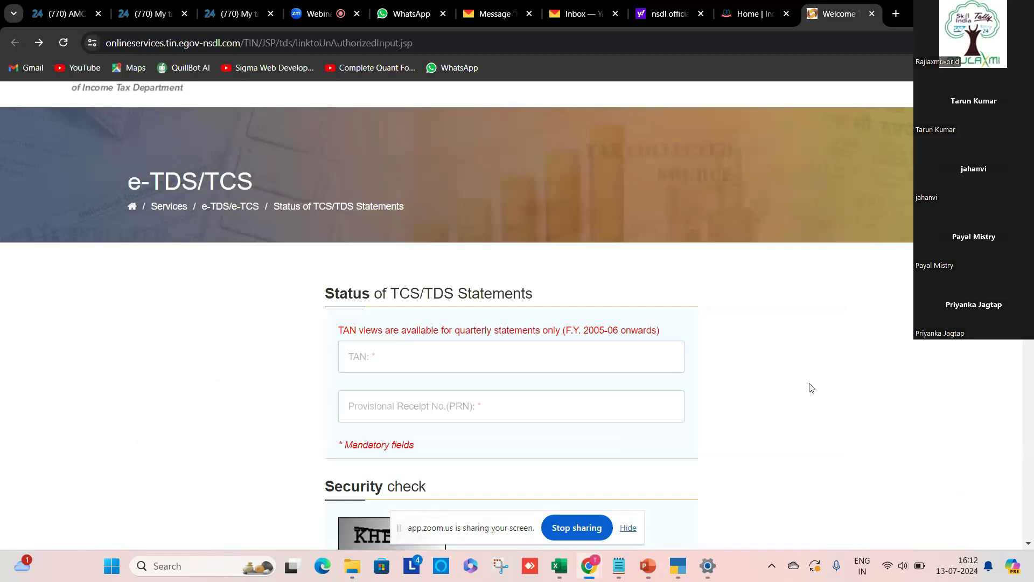
pyautogui.click(751, 9)
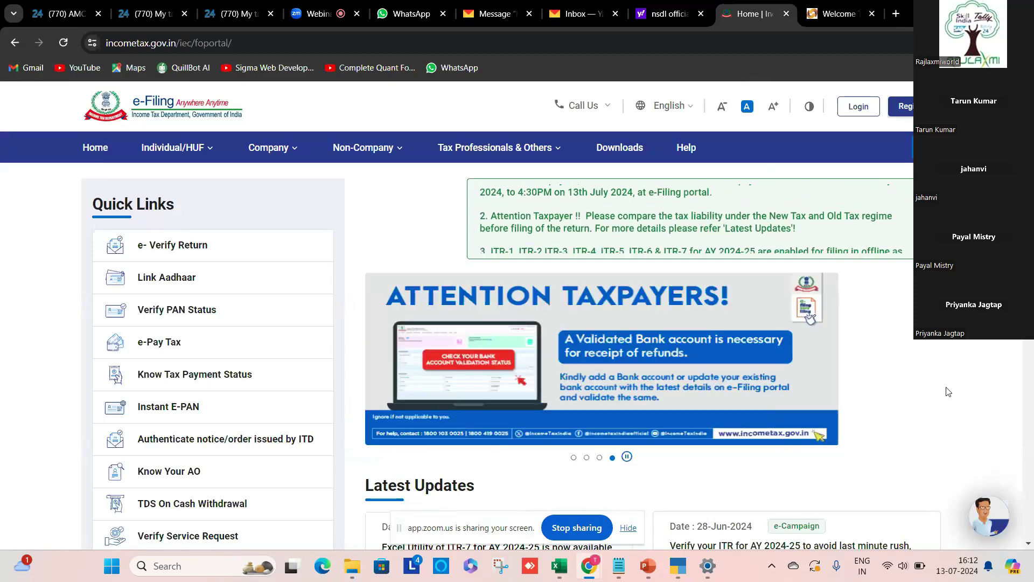
pyautogui.click(648, 566)
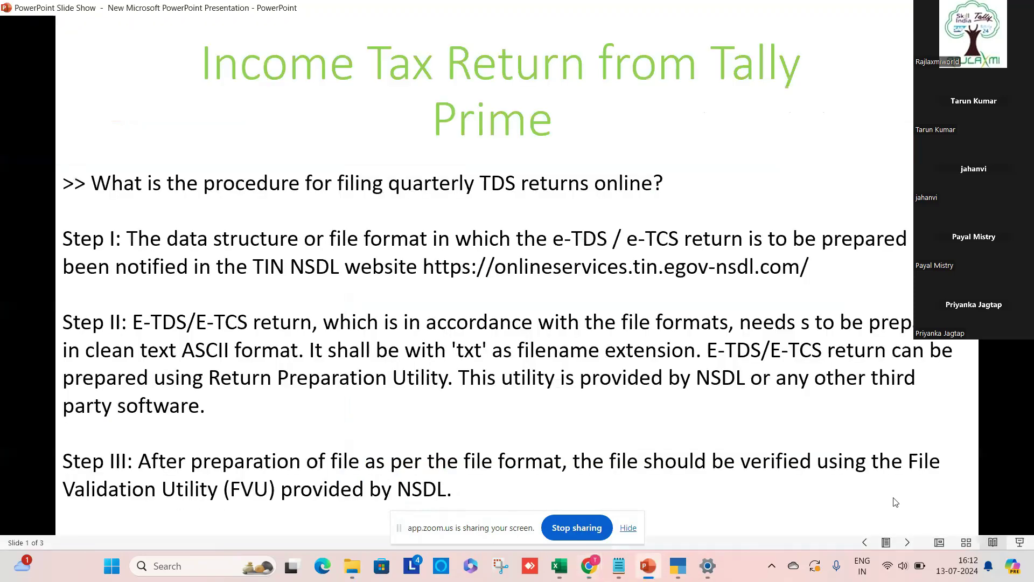